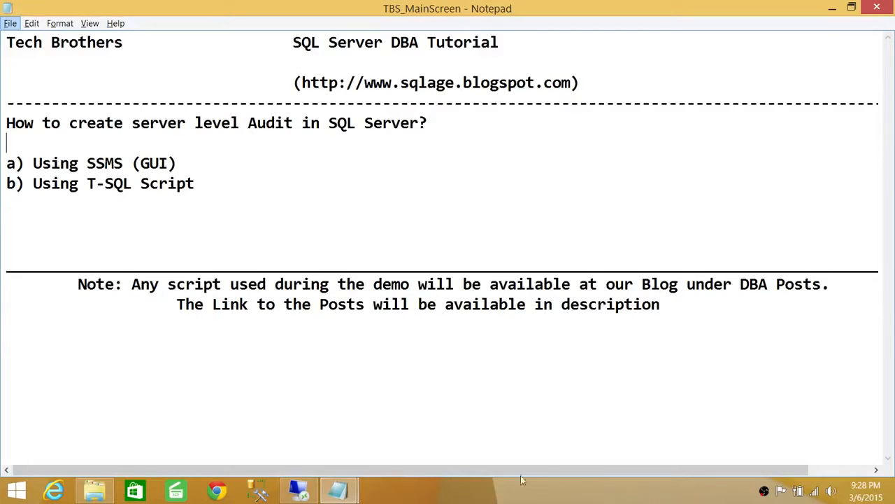
Switch to SQL Server Management Studio and start a new server audit in the Audits folder under Security
{"action": "left_click", "coordinate": [299, 490]}
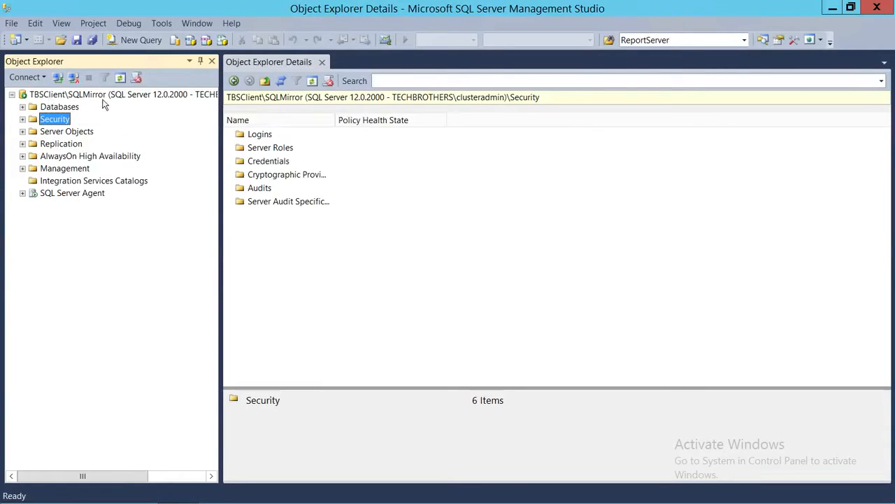
{"action": "left_click", "coordinate": [23, 120]}
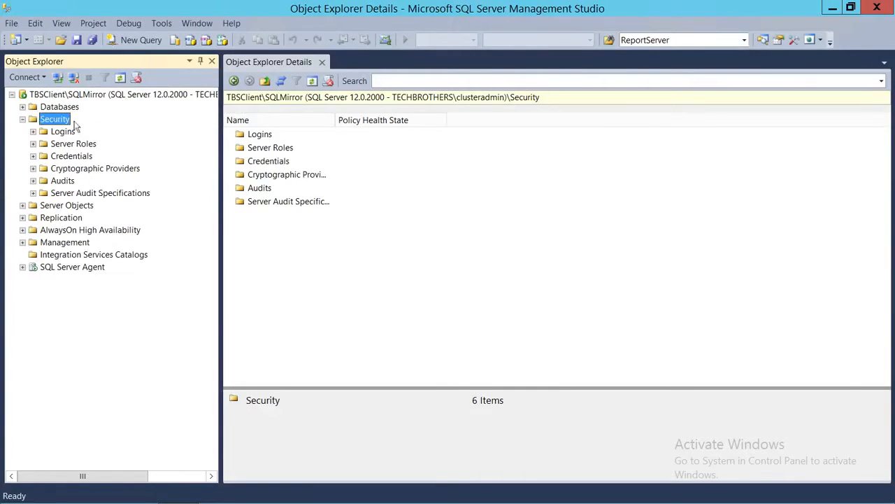
{"action": "left_click", "coordinate": [63, 182]}
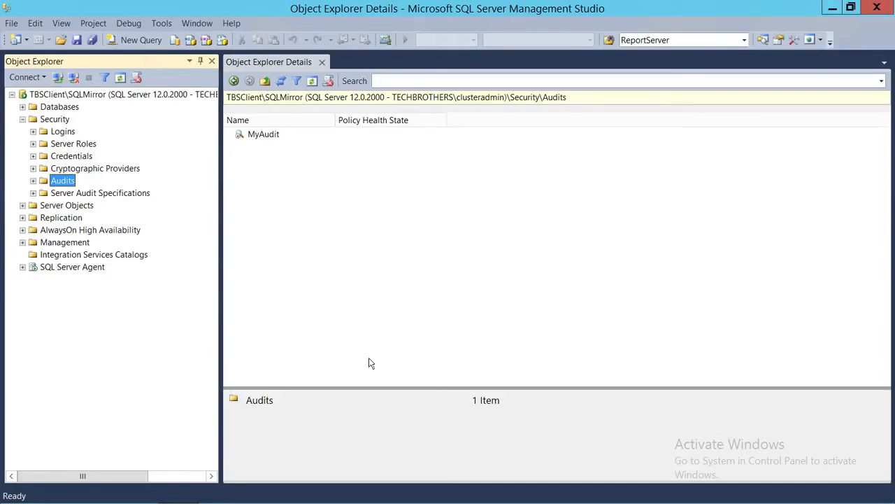
{"action": "right_click", "coordinate": [62, 181]}
{"action": "left_click", "coordinate": [99, 187]}
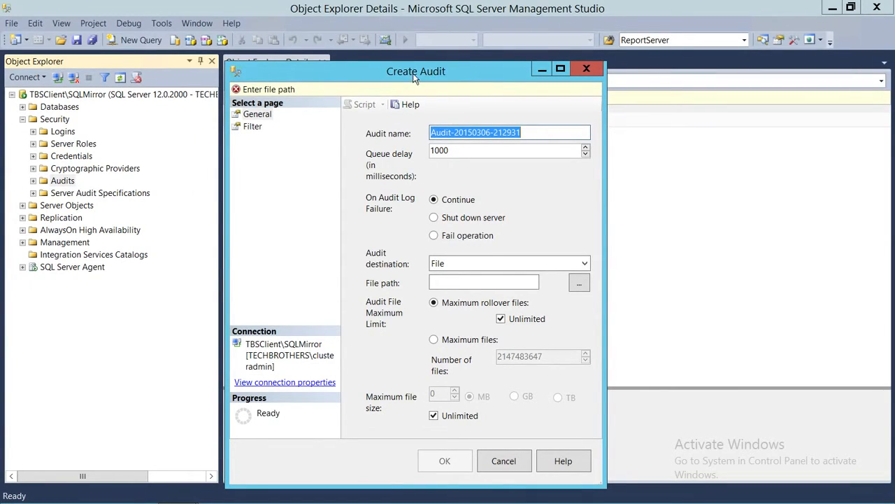
{"action": "left_click_drag", "start_coordinate": [409, 74], "coordinate": [430, 34]}
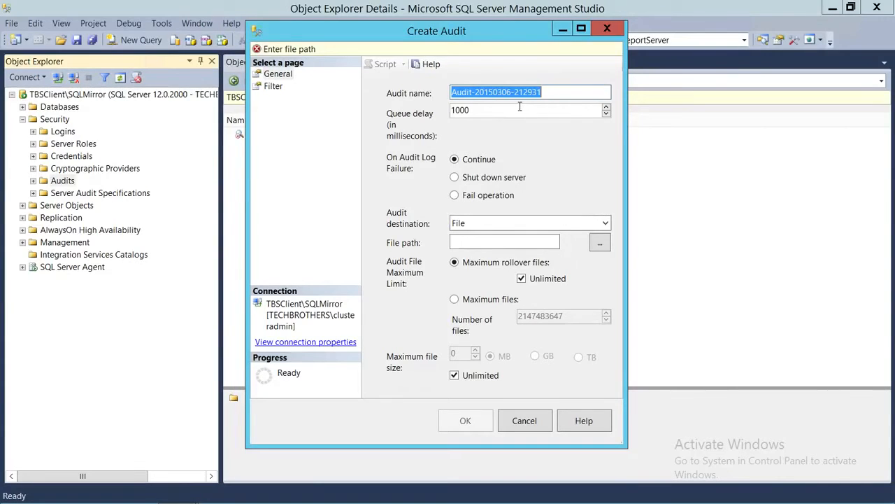
Name the new audit LoginFailed
{"action": "type", "text": "Crate"}
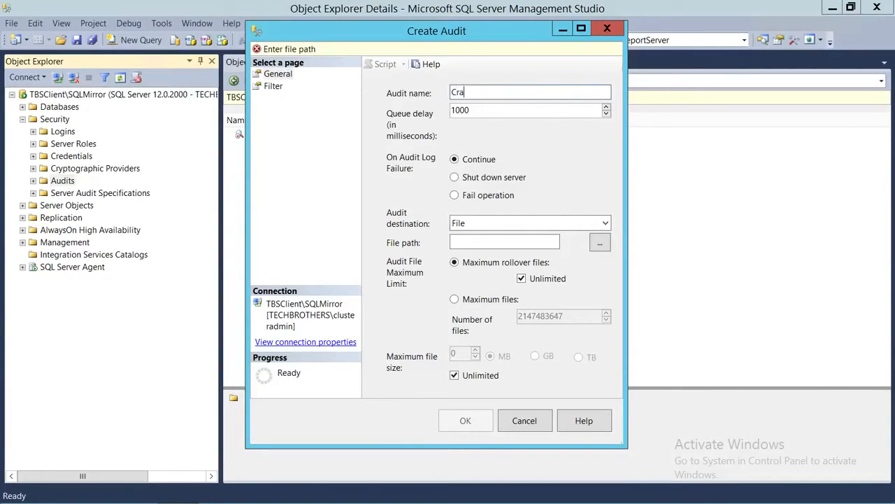
{"action": "key", "text": "BackSpace"}
{"action": "key", "text": "BackSpace"}
{"action": "key", "text": "BackSpace"}
{"action": "key", "text": "BackSpace"}
{"action": "key", "text": "BackSpace"}
{"action": "type", "text": "LoginFailed"}
{"action": "left_click_drag", "start_coordinate": [474, 111], "coordinate": [449, 111]}
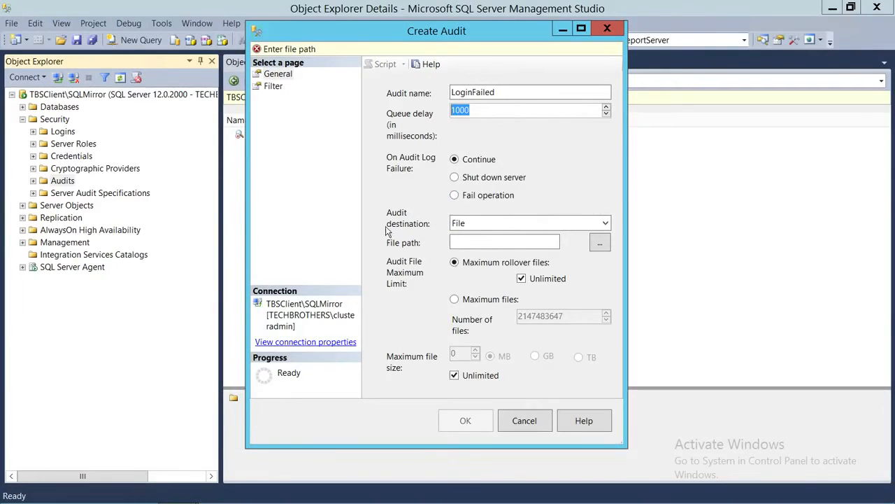
Keep File as the audit destination and set the file path to C:\Data\
{"action": "left_click", "coordinate": [513, 223]}
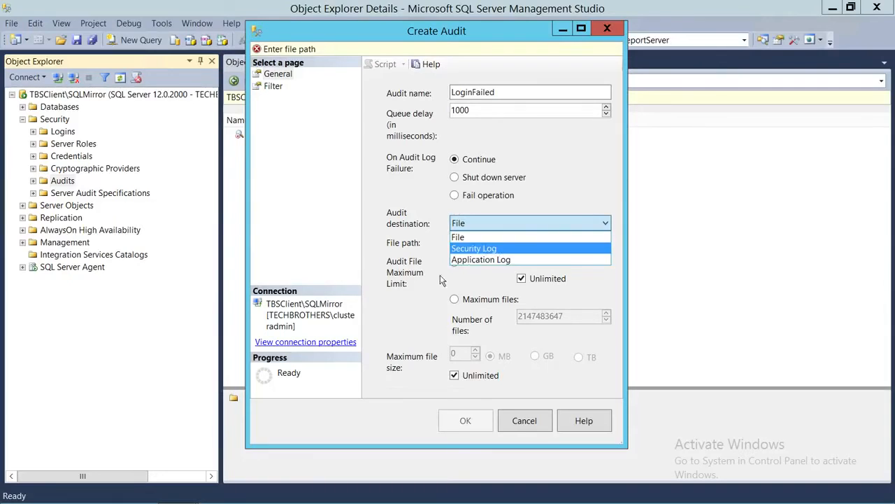
{"action": "left_click", "coordinate": [484, 242]}
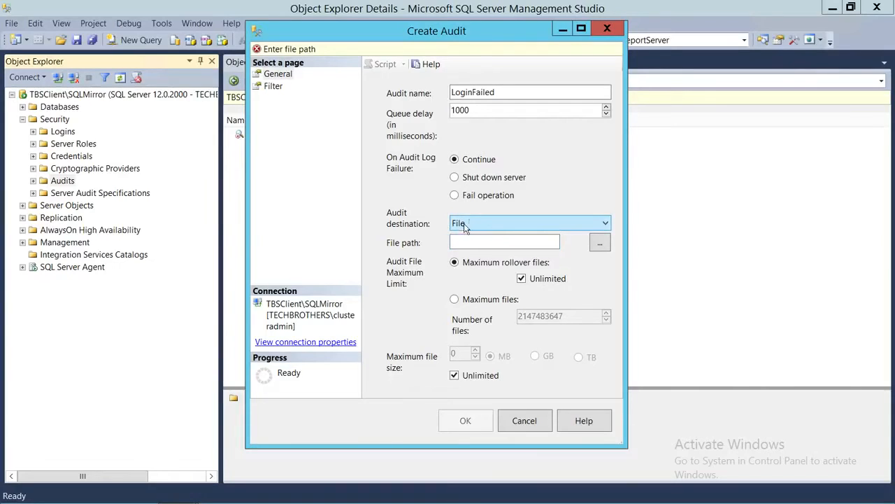
{"action": "left_click", "coordinate": [474, 243]}
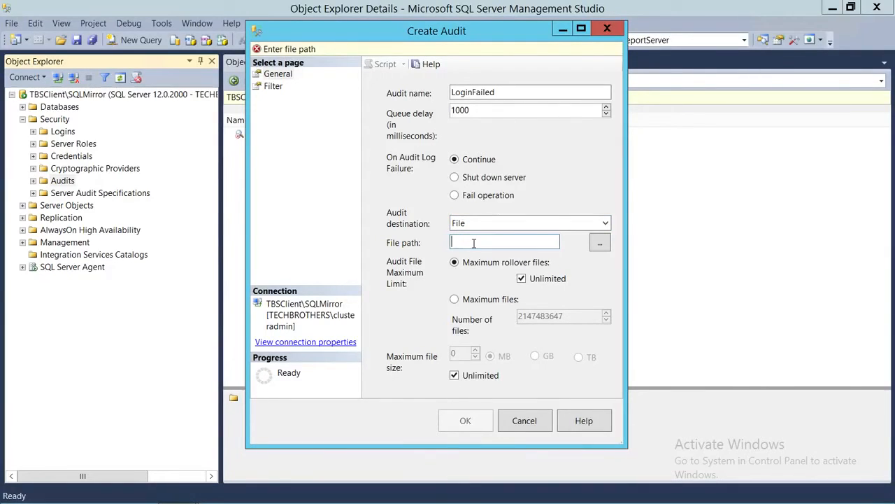
{"action": "left_click", "coordinate": [599, 242]}
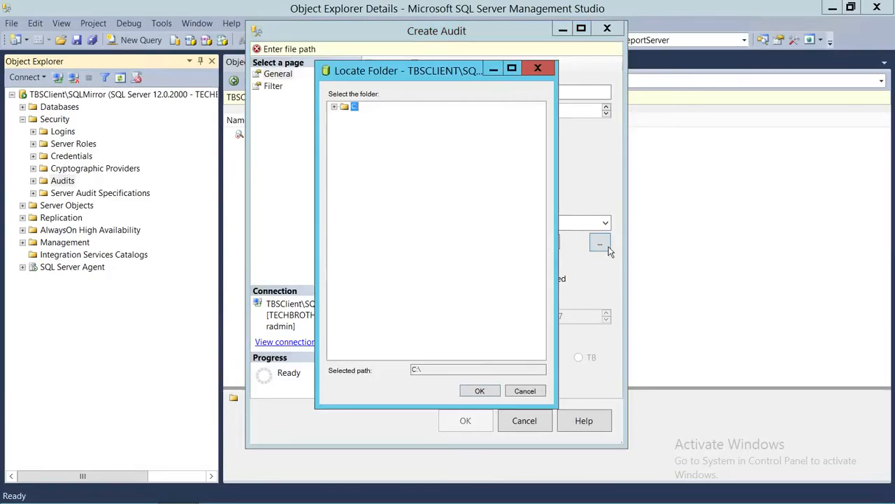
{"action": "left_click", "coordinate": [335, 107]}
{"action": "left_click", "coordinate": [371, 125]}
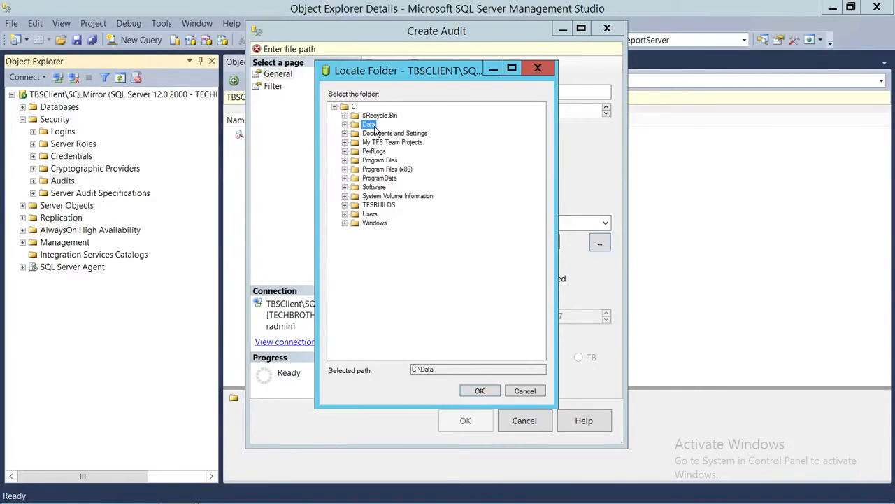
{"action": "left_click", "coordinate": [479, 392]}
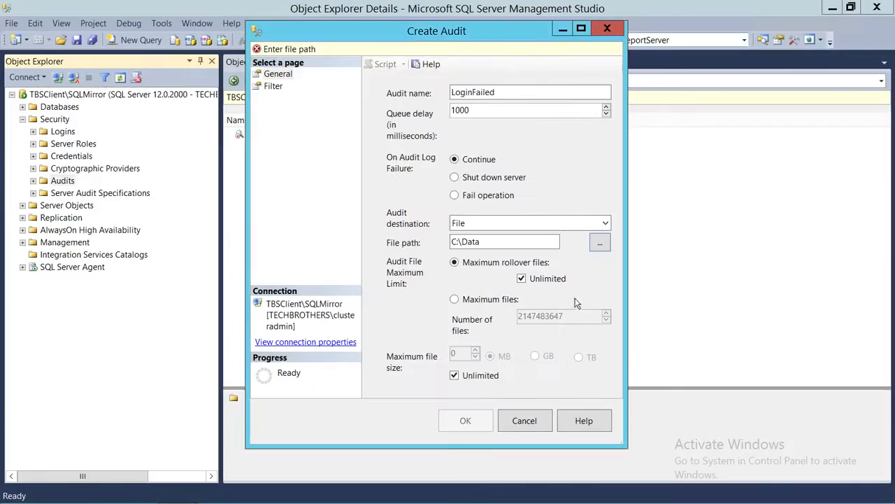
{"action": "left_click", "coordinate": [494, 240]}
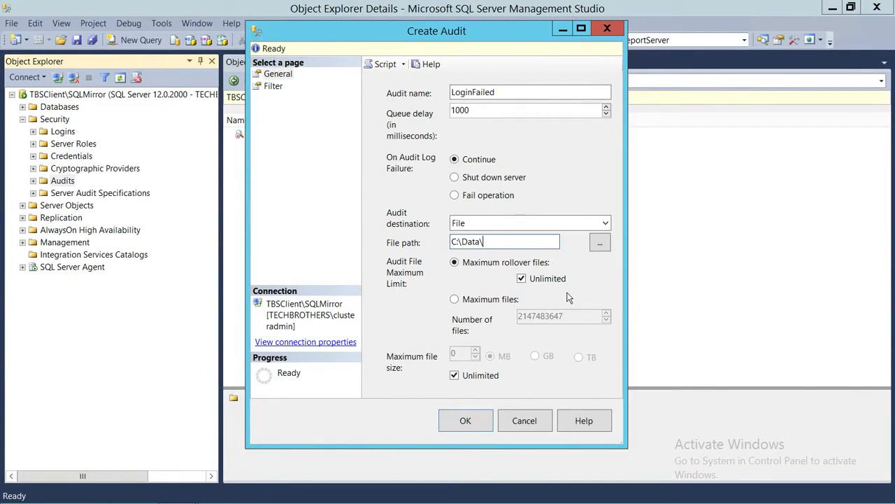
{"action": "left_click", "coordinate": [455, 299]}
{"action": "left_click_drag", "start_coordinate": [572, 316], "coordinate": [422, 319]}
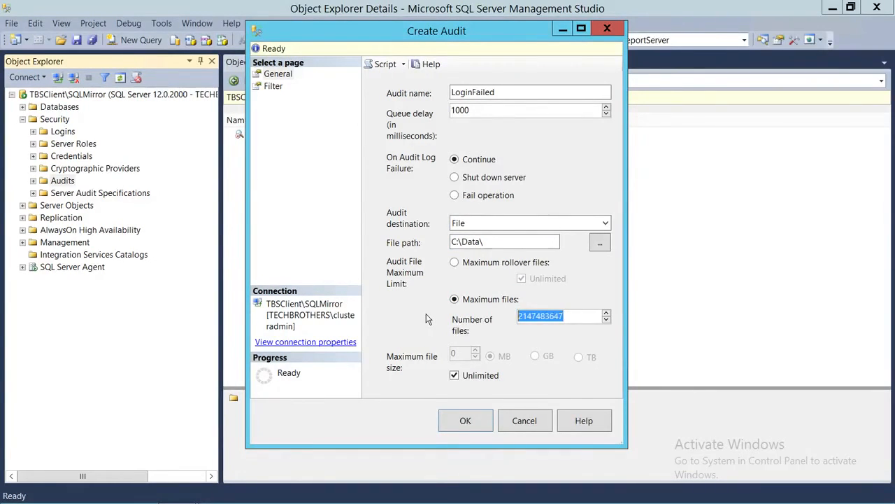
{"action": "left_click", "coordinate": [454, 263]}
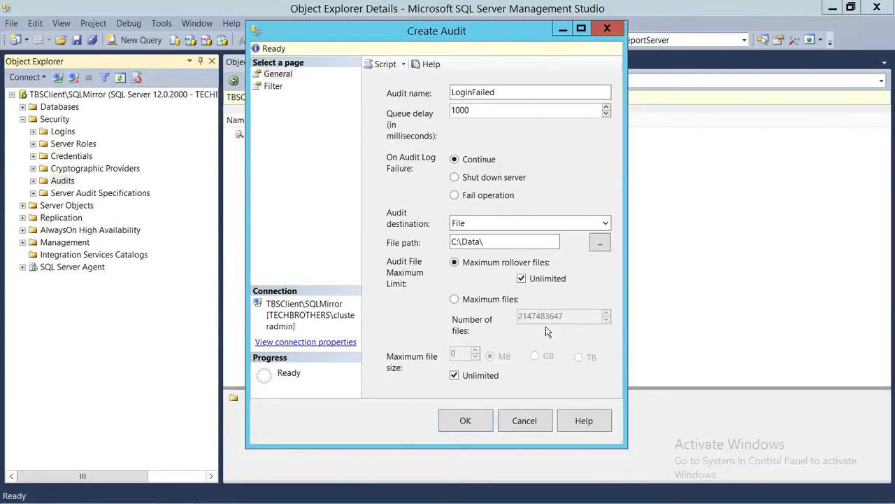
Turn off the unlimited file size and set the maximum audit file size to 1 GB
{"action": "left_click", "coordinate": [461, 377]}
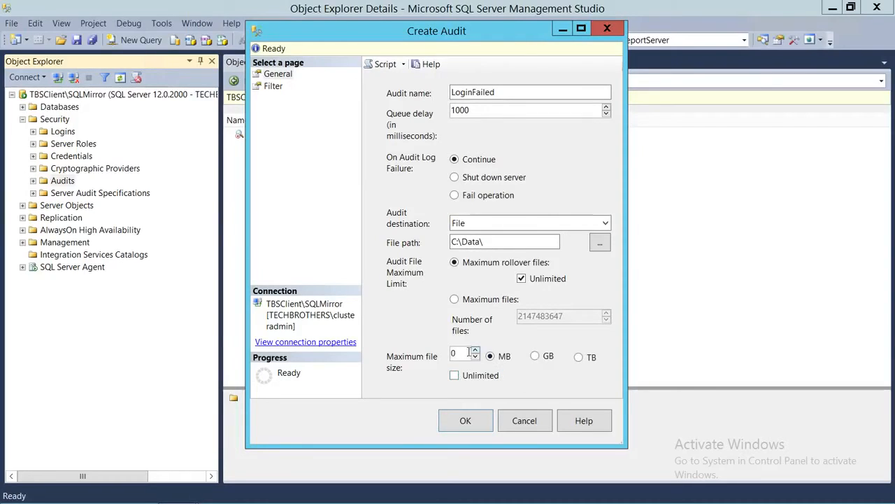
{"action": "double_click", "coordinate": [453, 353]}
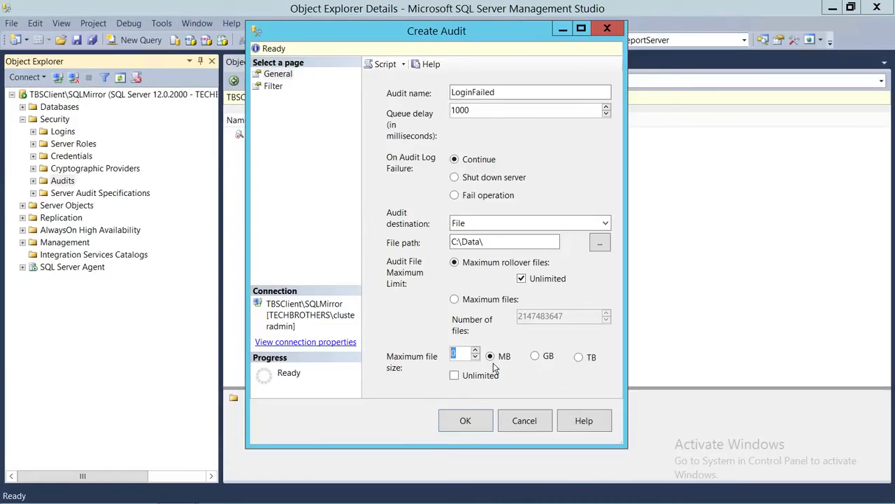
{"action": "type", "text": "1"}
{"action": "left_click", "coordinate": [536, 356]}
Review the audit's file path and Filter page, then create the audit without a filter
{"action": "left_click_drag", "start_coordinate": [505, 243], "coordinate": [394, 229]}
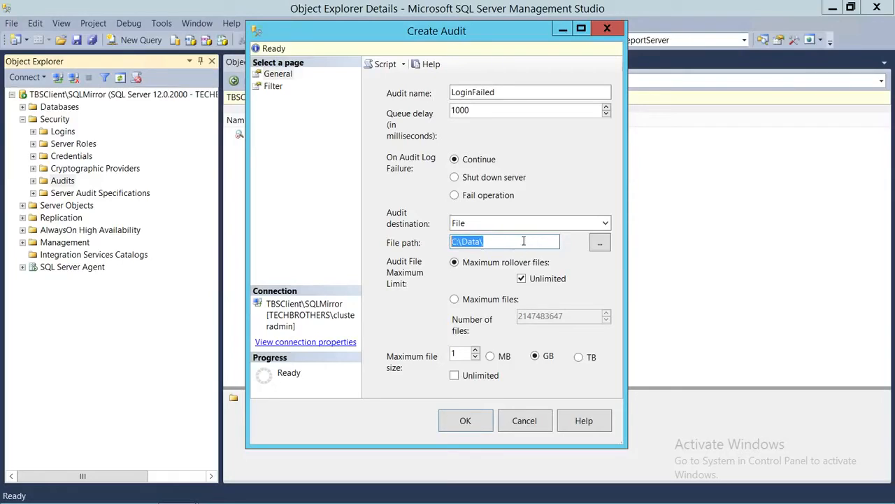
{"action": "left_click", "coordinate": [275, 88]}
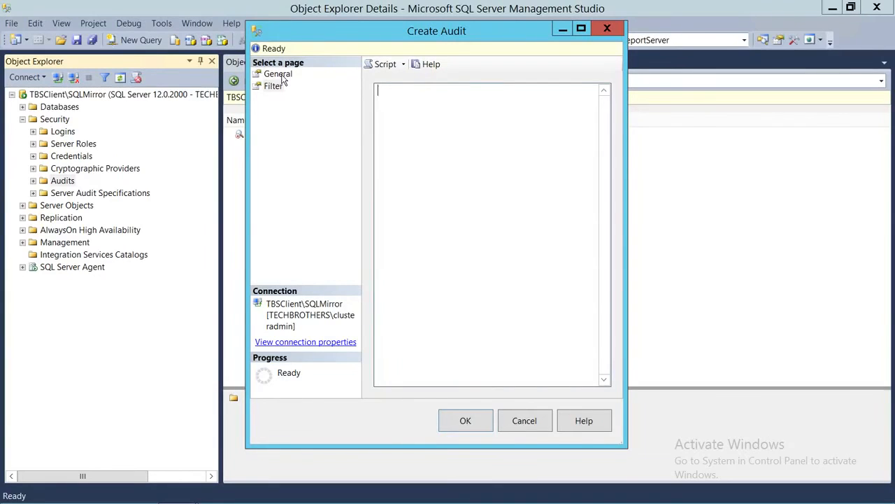
{"action": "left_click", "coordinate": [280, 75]}
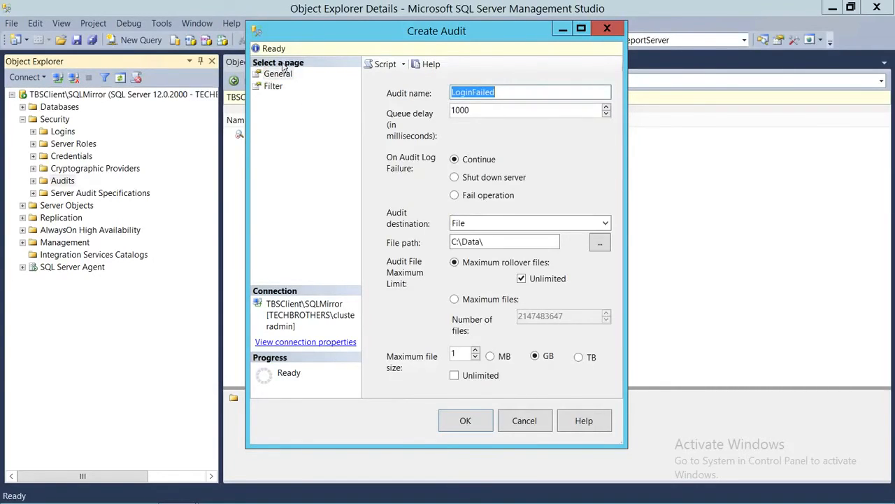
{"action": "left_click", "coordinate": [466, 420]}
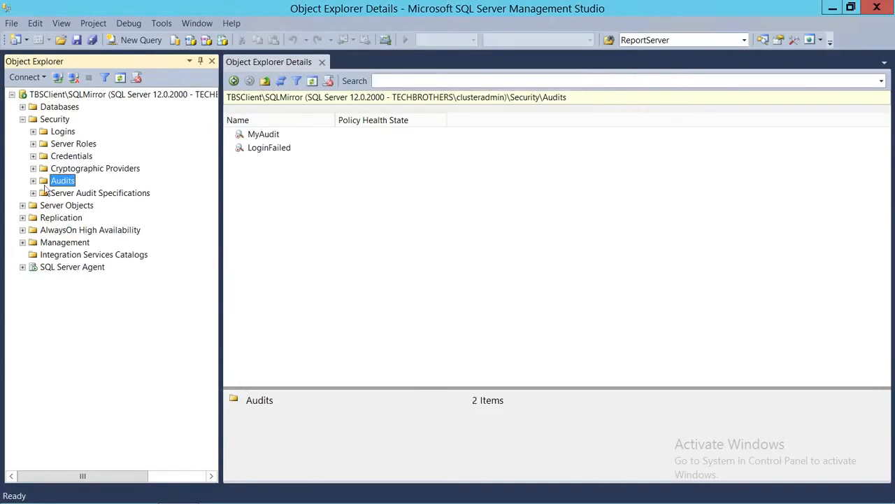
Expand the Audits folder and view the actions available for the LoginFailed audit
{"action": "double_click", "coordinate": [58, 184]}
{"action": "left_click", "coordinate": [154, 209]}
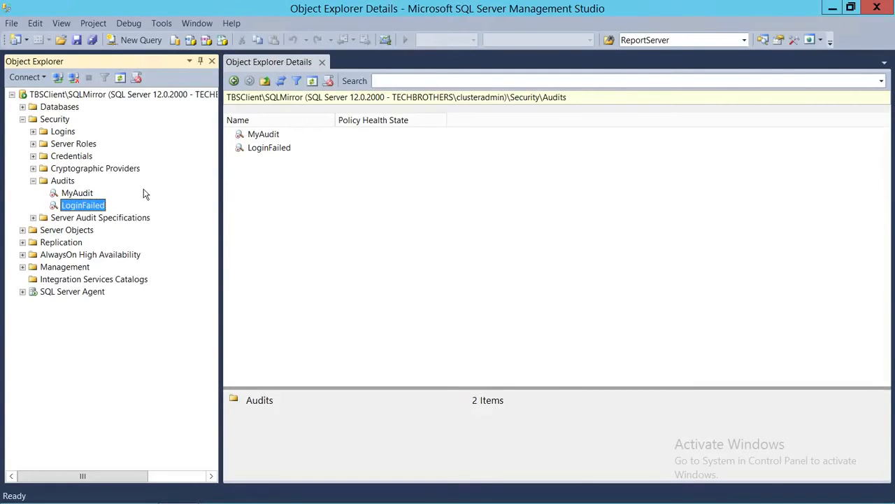
{"action": "right_click", "coordinate": [97, 210]}
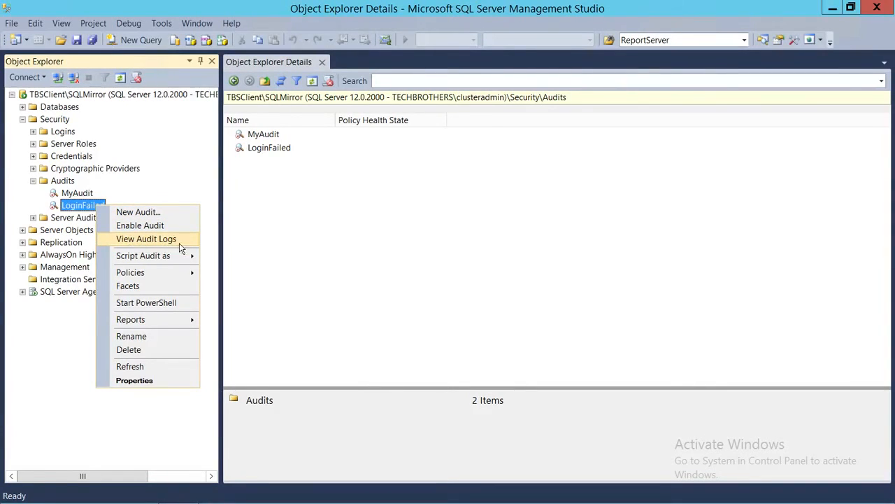
{"action": "left_click", "coordinate": [168, 183]}
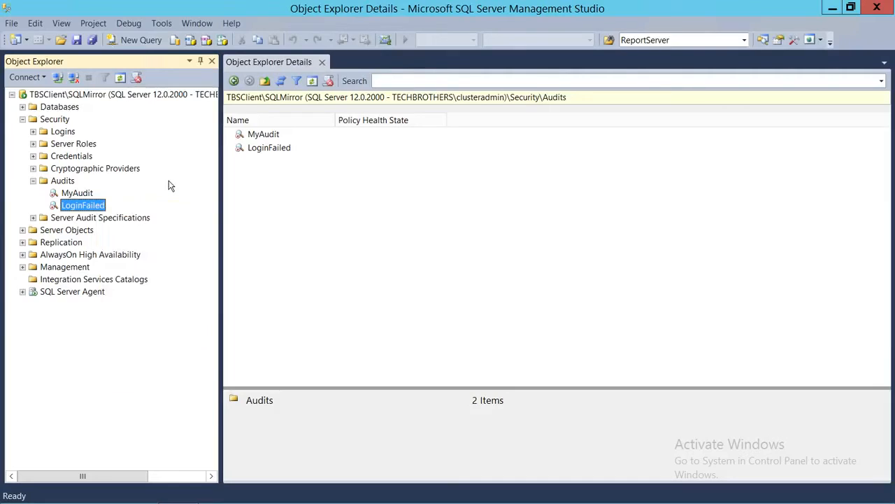
Delete the LoginFailed audit from the Audits folder with Disable server audit enabled
{"action": "left_click", "coordinate": [33, 181]}
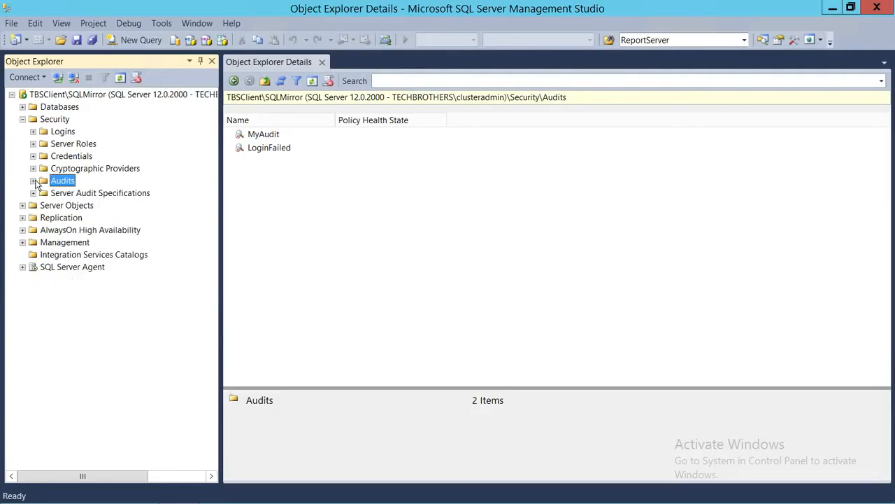
{"action": "left_click", "coordinate": [32, 180]}
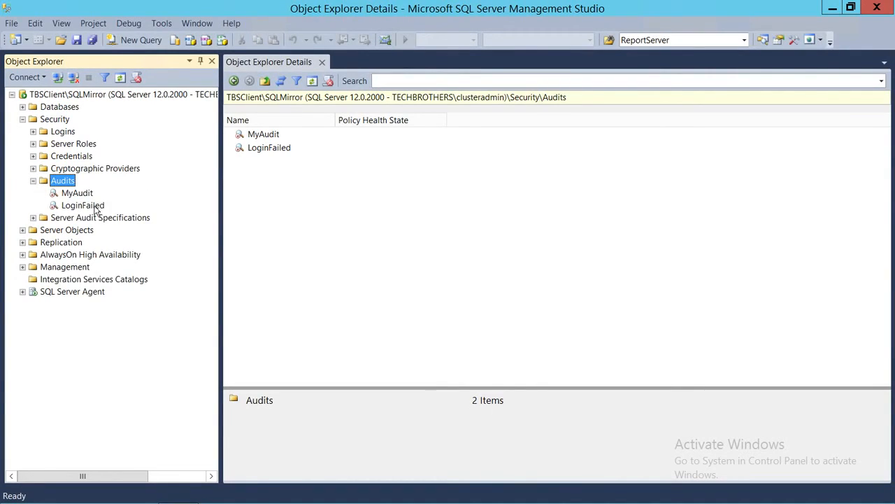
{"action": "left_click", "coordinate": [94, 205]}
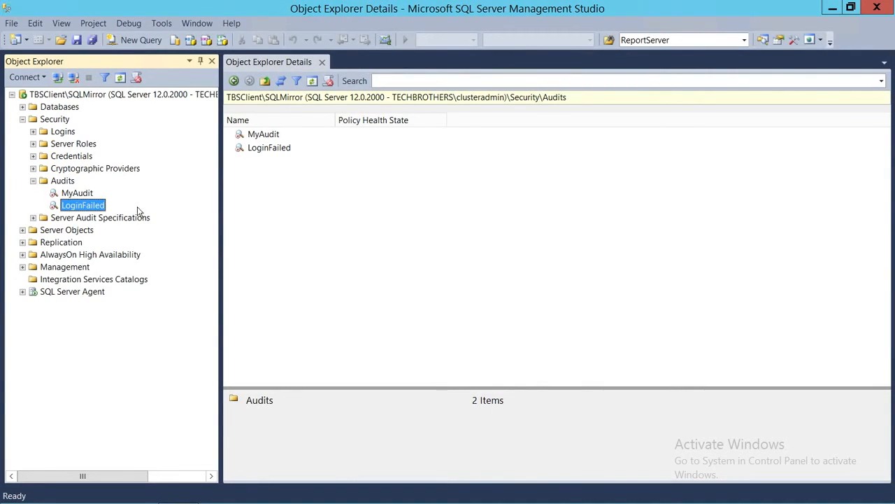
{"action": "right_click", "coordinate": [89, 206]}
{"action": "left_click", "coordinate": [149, 351]}
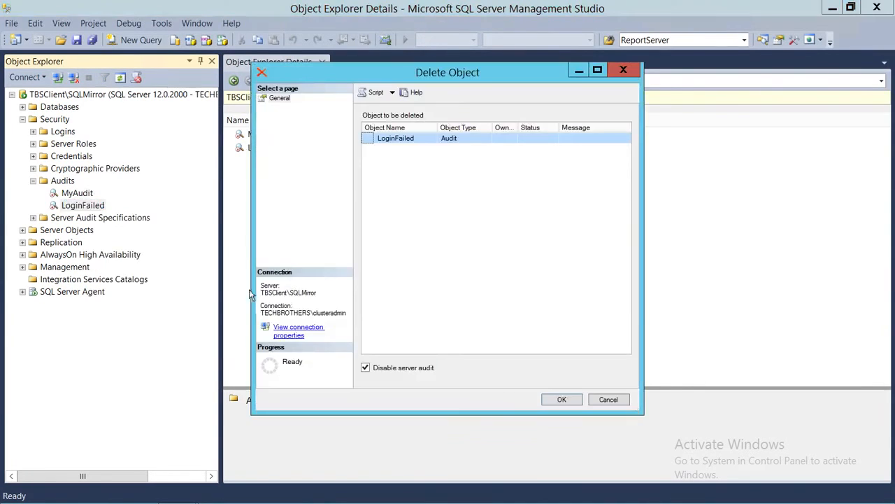
{"action": "left_click", "coordinate": [563, 400]}
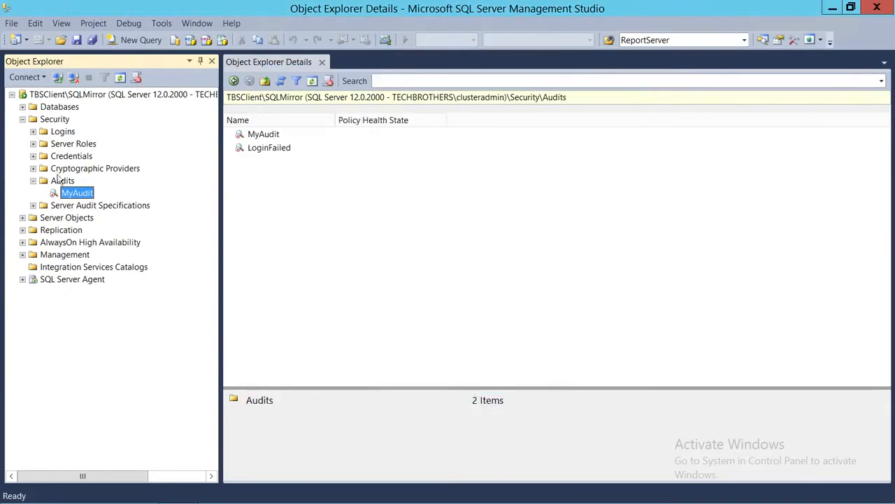
{"action": "left_click", "coordinate": [11, 23]}
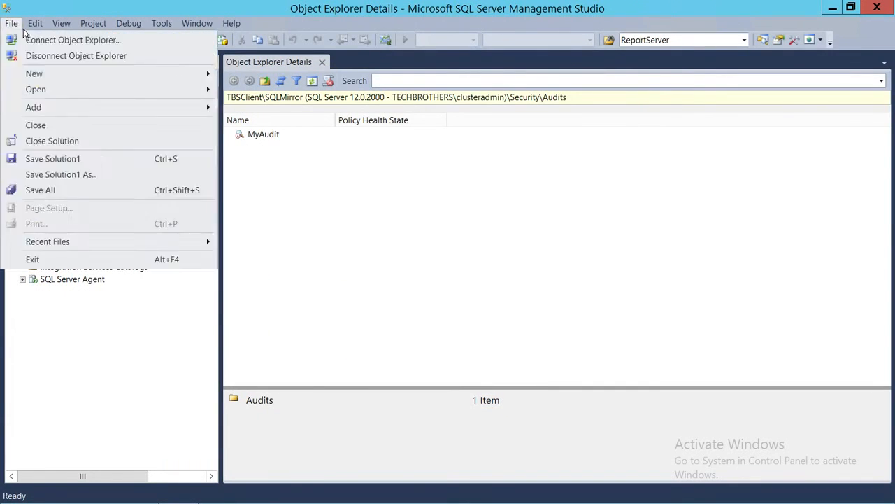
{"action": "mouse_move", "coordinate": [35, 23]}
{"action": "key", "text": "Escape"}
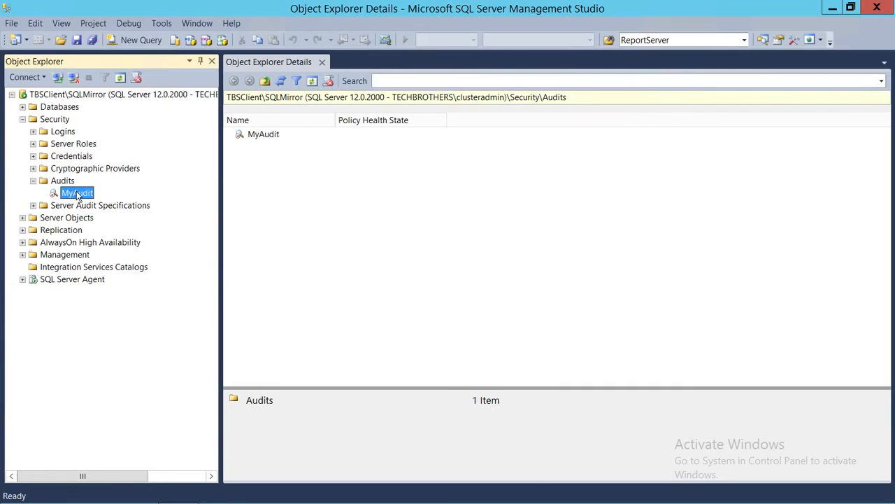
Delete the MyAudit audit from the Audits folder with Disable server audit enabled
{"action": "right_click", "coordinate": [77, 193]}
{"action": "left_click", "coordinate": [122, 338]}
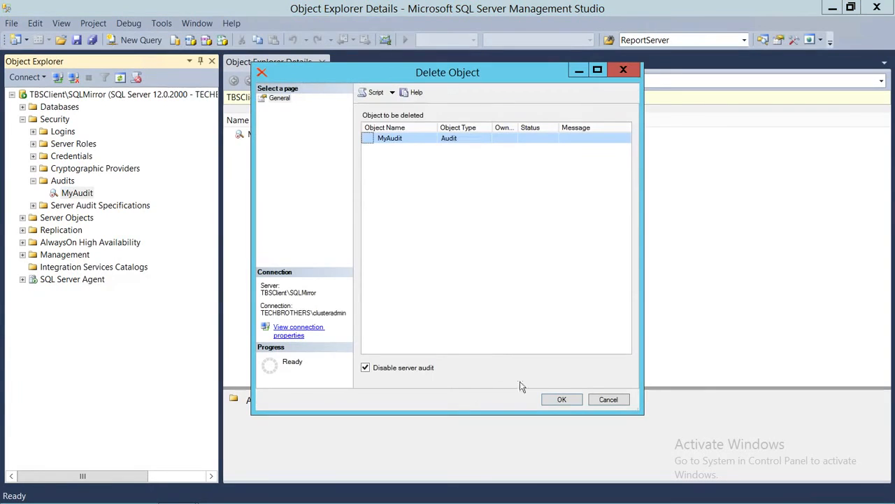
{"action": "left_click", "coordinate": [566, 400]}
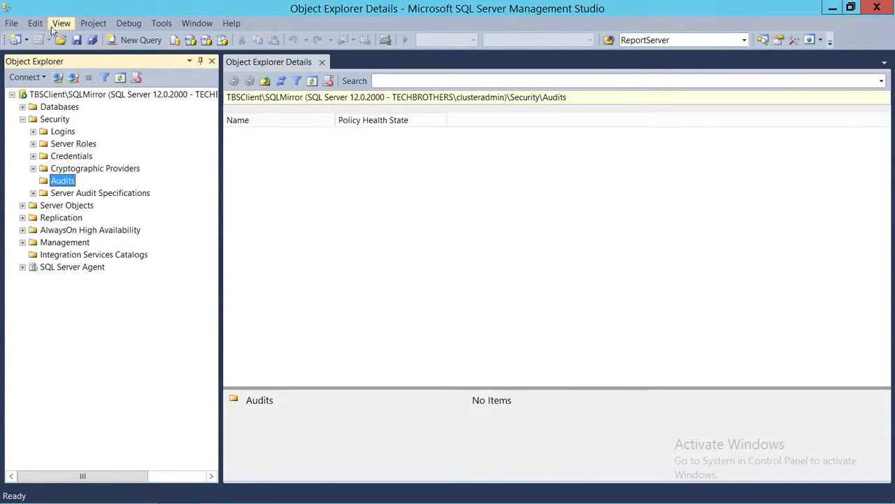
Open the CreateAudit script from the DBA 2014 Tutorial folder and connect it to the TBSClient\SQLMirror server
{"action": "left_click", "coordinate": [11, 23]}
{"action": "mouse_move", "coordinate": [65, 89]}
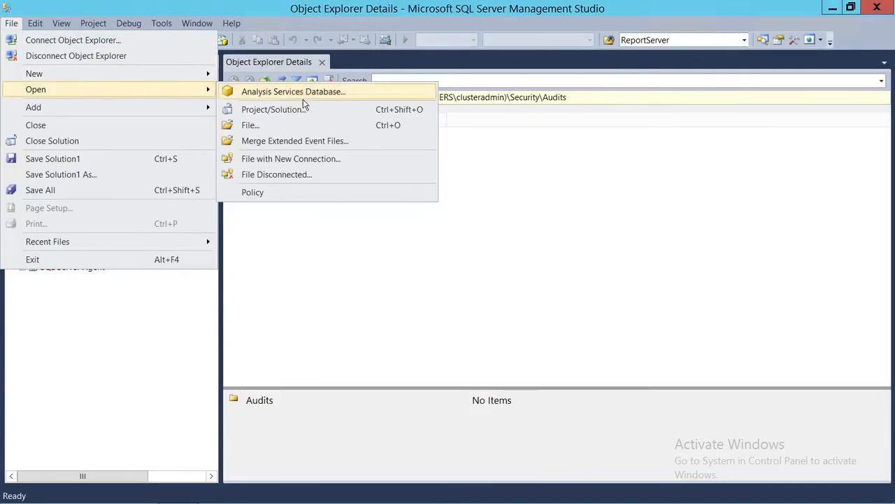
{"action": "left_click", "coordinate": [253, 128]}
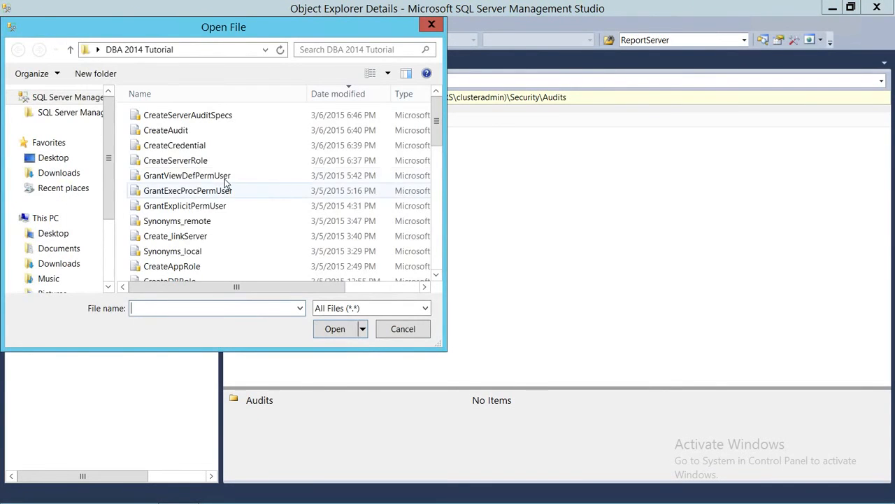
{"action": "left_click", "coordinate": [242, 122]}
{"action": "double_click", "coordinate": [185, 132]}
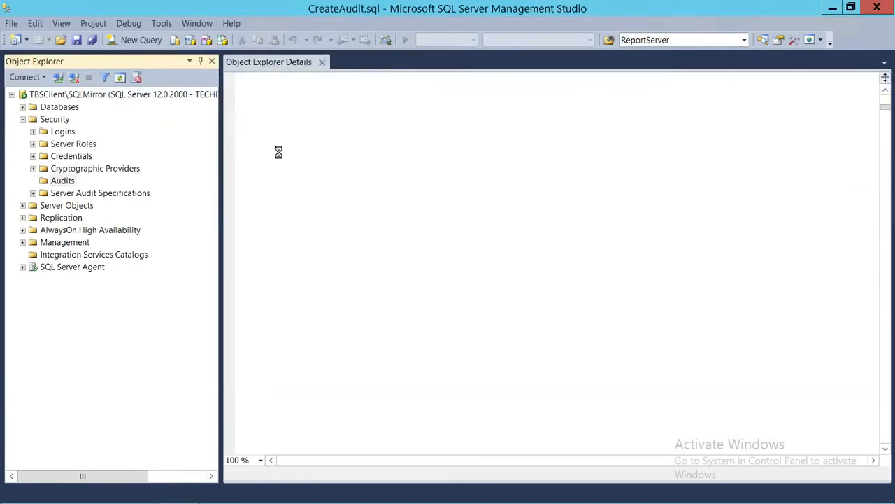
{"action": "left_click", "coordinate": [387, 278]}
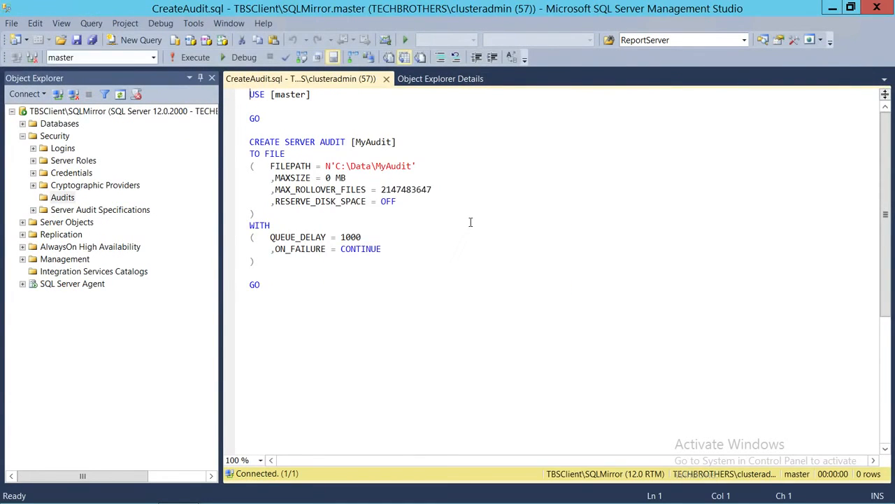
Set the script's FILEPATH to C:\Data\ and rename the server audit in the CREATE statement to LoginFailed
{"action": "left_click", "coordinate": [413, 167]}
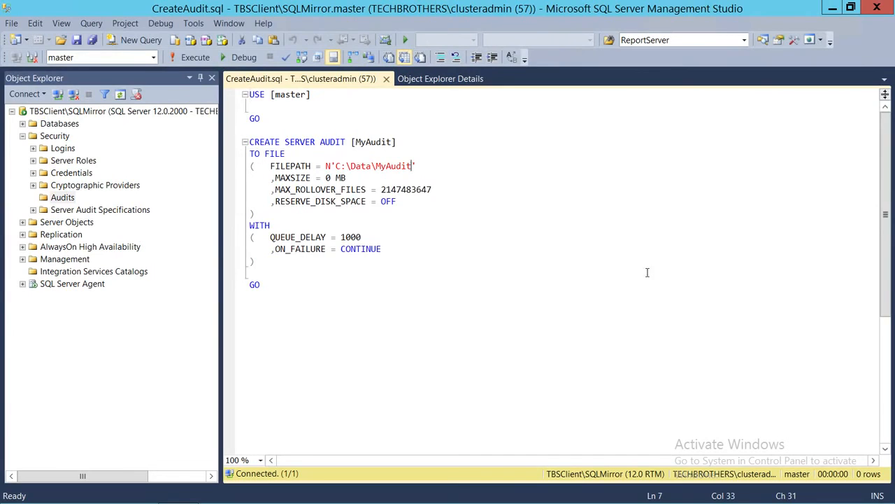
{"action": "key", "text": "BackSpace"}
{"action": "key", "text": "BackSpace"}
{"action": "key", "text": "BackSpace"}
{"action": "key", "text": "BackSpace"}
{"action": "key", "text": "BackSpace"}
{"action": "key", "text": "BackSpace"}
{"action": "key", "text": "BackSpace"}
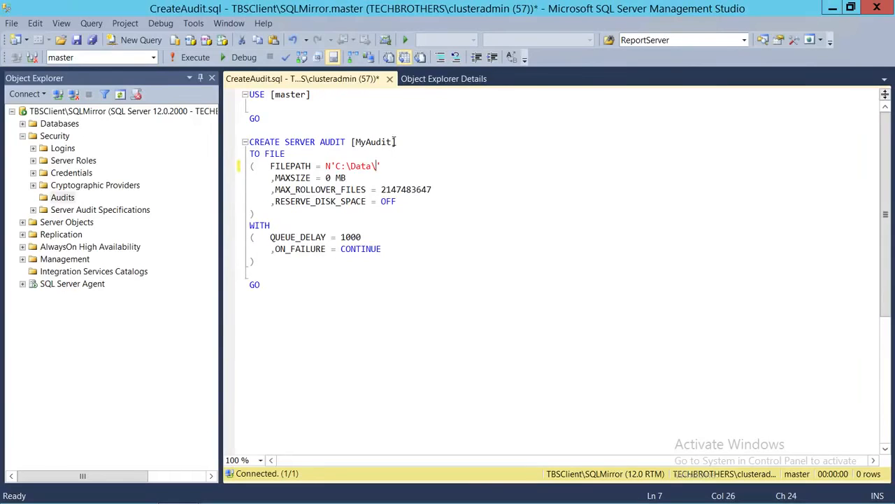
{"action": "left_click_drag", "start_coordinate": [393, 142], "coordinate": [355, 142]}
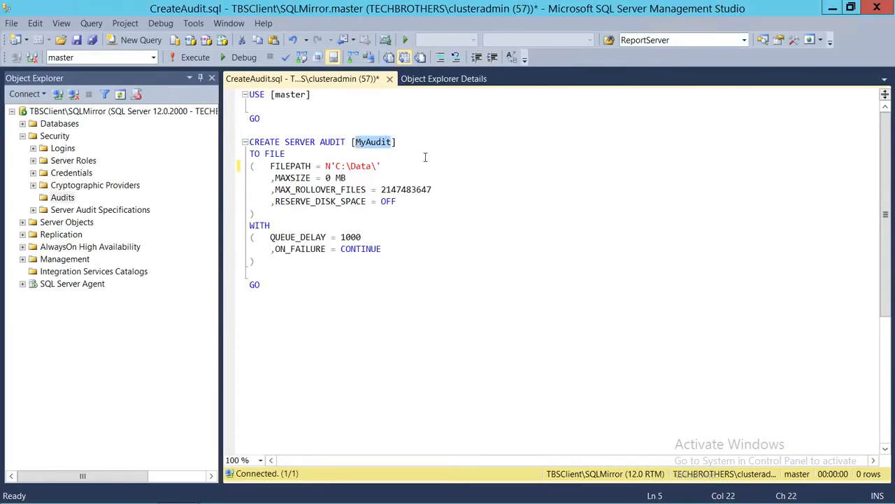
{"action": "type", "text": "LoginFailed"}
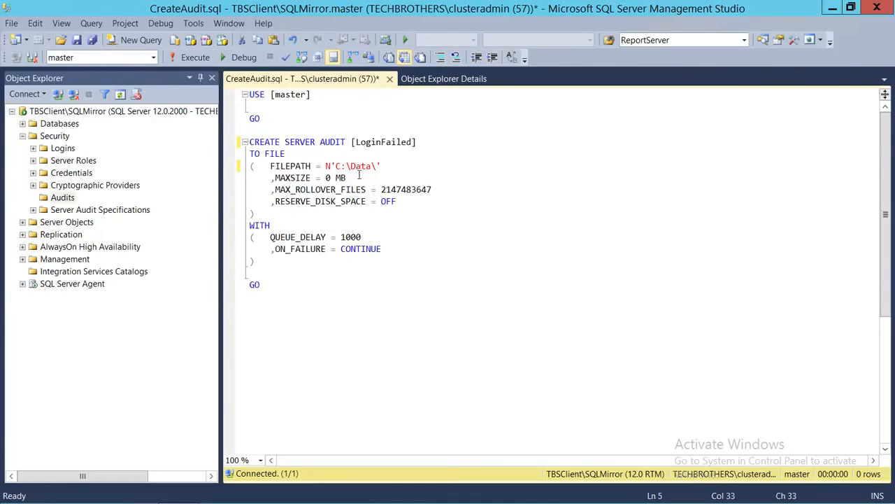
Set MAXSIZE to 1024 MB and MAX_ROLLOVER_FILES to 10 in the CREATE SERVER AUDIT script
{"action": "left_click", "coordinate": [329, 178]}
{"action": "key", "text": "BackSpace"}
{"action": "type", "text": "102"}
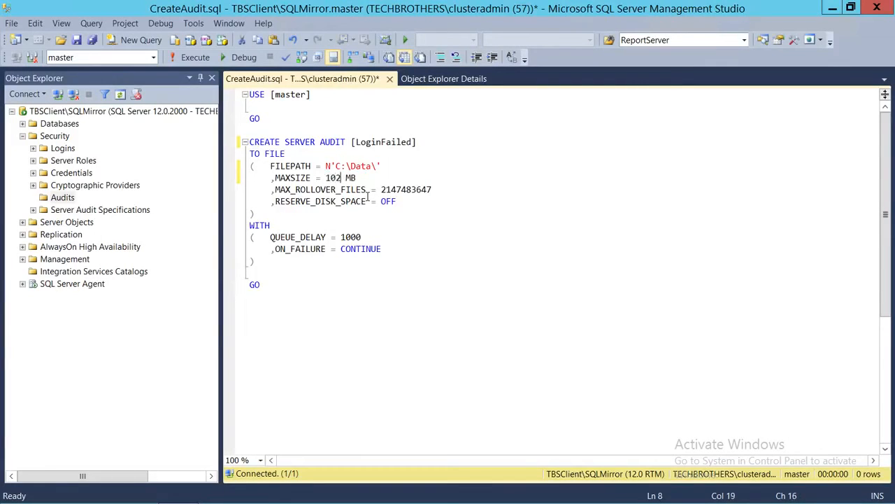
{"action": "type", "text": "4"}
{"action": "left_click_drag", "start_coordinate": [438, 189], "coordinate": [381, 190]}
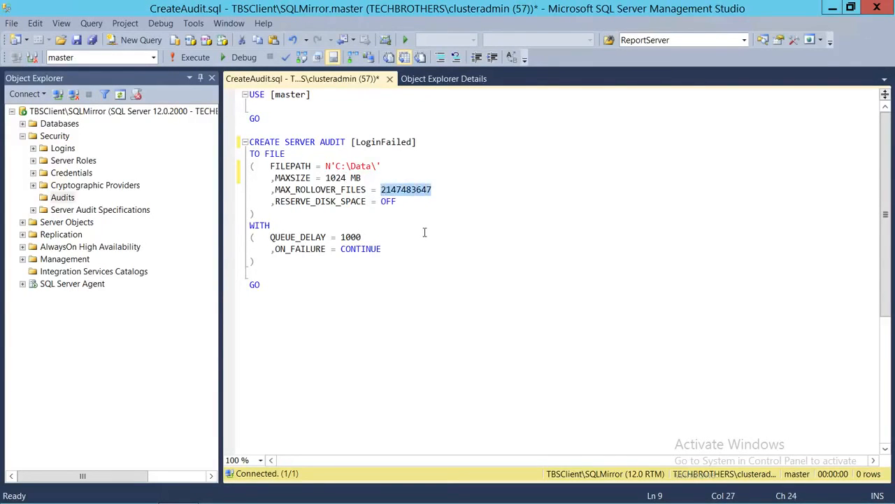
{"action": "type", "text": "10"}
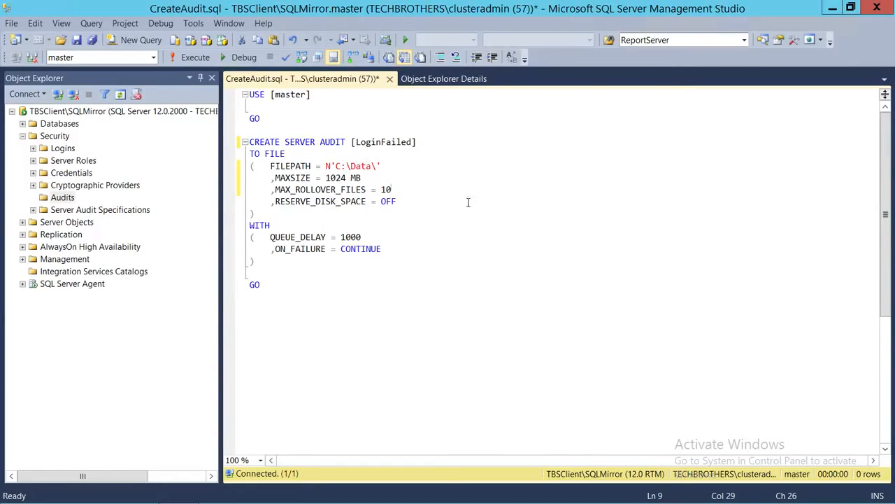
Add the comment "--ms" after the QUEUE_DELAY value to note its unit
{"action": "left_click", "coordinate": [401, 201]}
{"action": "left_click_drag", "start_coordinate": [362, 236], "coordinate": [345, 237]}
{"action": "left_click", "coordinate": [392, 236]}
{"action": "type", "text": "--ms"}
Add the comment "--shutdown ther server or failed the specific action" after the ON_FAILURE option
{"action": "left_click", "coordinate": [409, 251]}
{"action": "type", "text": "---"}
{"action": "key", "text": "BackSpace"}
{"action": "type", "text": "st"}
{"action": "key", "text": "BackSpace"}
{"action": "key", "text": "BackSpace"}
{"action": "type", "text": "shutdown t"}
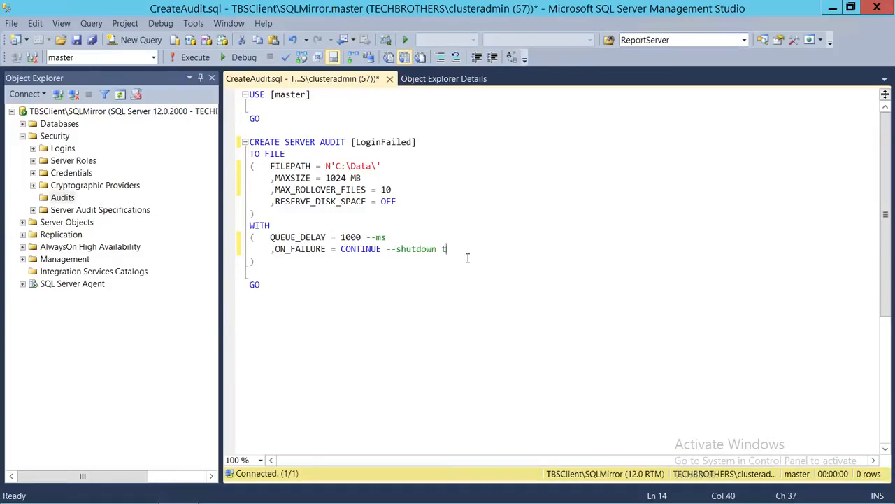
{"action": "type", "text": "her server or failed the pw"}
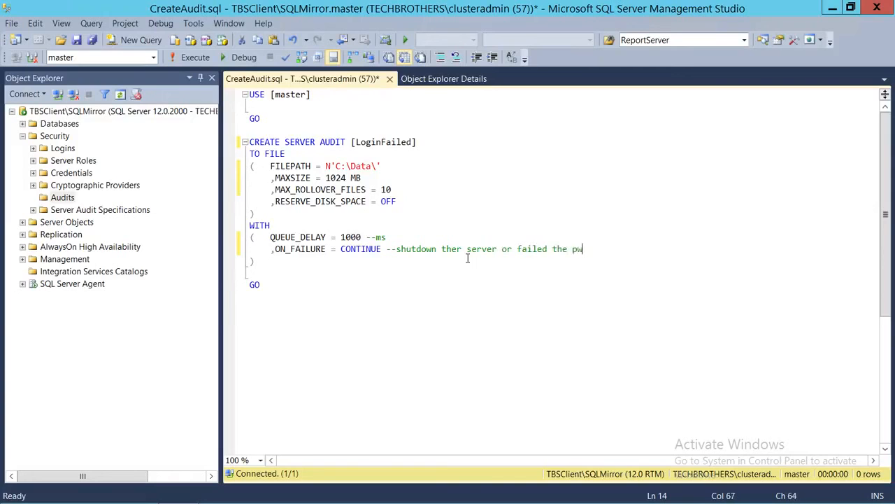
{"action": "key", "text": "BackSpace"}
{"action": "key", "text": "BackSpace"}
{"action": "type", "text": "specific action"}
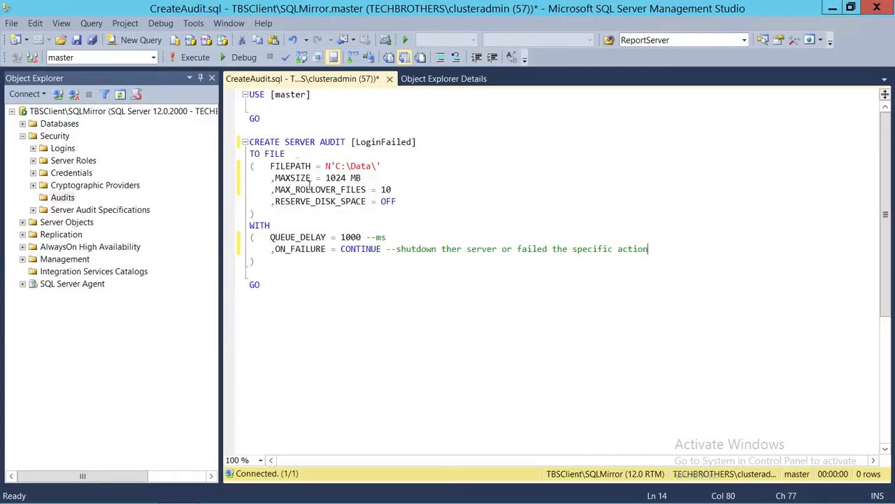
Execute the script to create the audit, and refresh and expand the Audits folder to select LoginFailed
{"action": "left_click", "coordinate": [338, 131]}
{"action": "key", "text": "F5"}
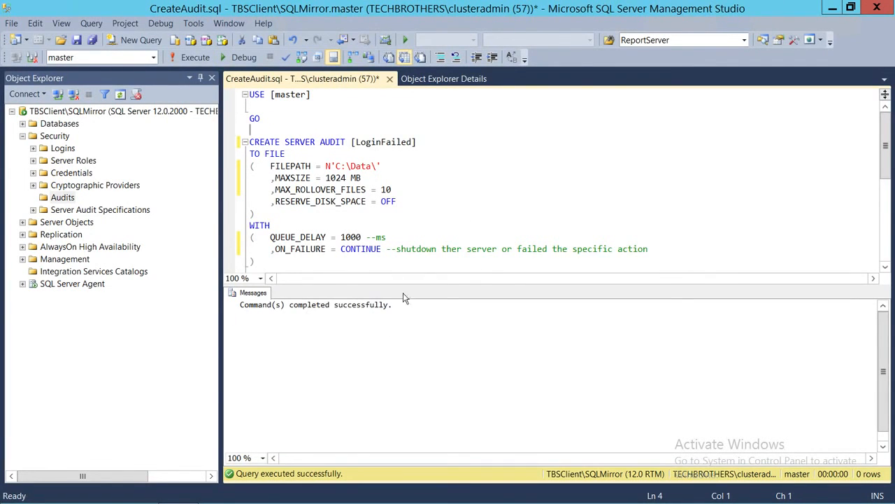
{"action": "right_click", "coordinate": [68, 199]}
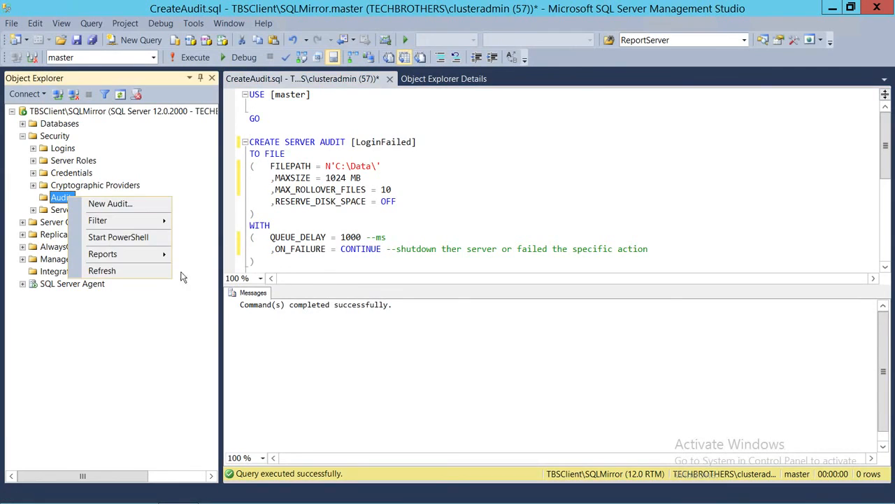
{"action": "left_click", "coordinate": [128, 272]}
{"action": "left_click", "coordinate": [33, 197]}
{"action": "left_click", "coordinate": [91, 210]}
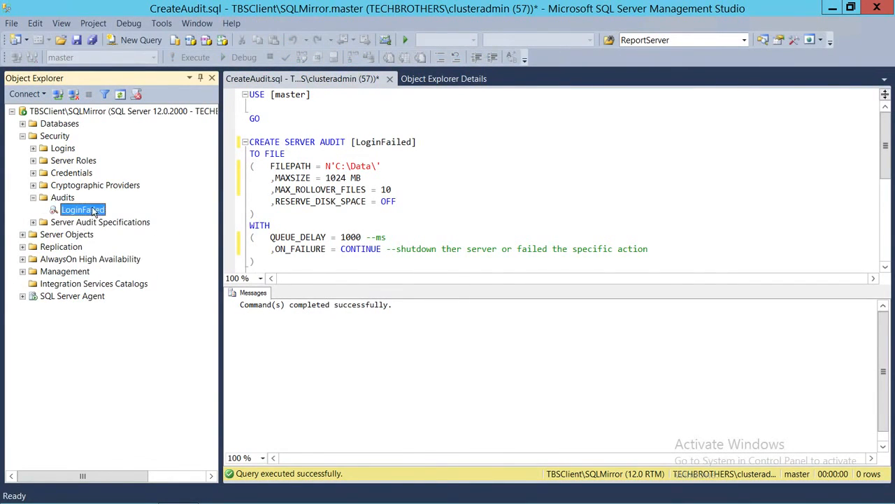
Review the LoginFailed audit's General and Filter properties against the script, and close them without changes
{"action": "right_click", "coordinate": [88, 211]}
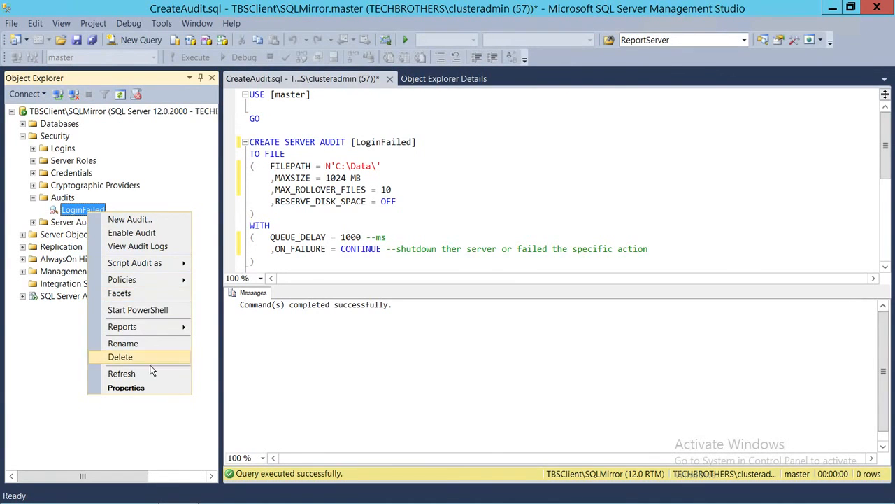
{"action": "left_click", "coordinate": [126, 387]}
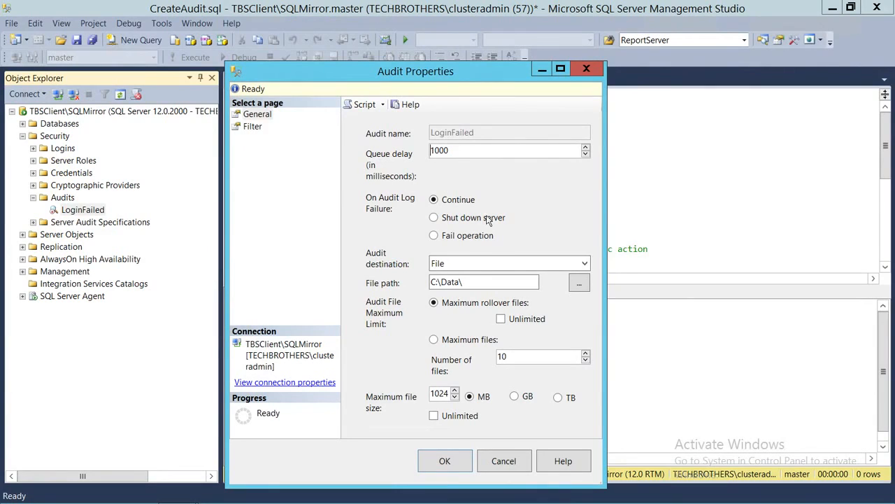
{"action": "left_click", "coordinate": [476, 280]}
{"action": "left_click", "coordinate": [533, 358]}
{"action": "left_click_drag", "start_coordinate": [503, 76], "coordinate": [745, 42]}
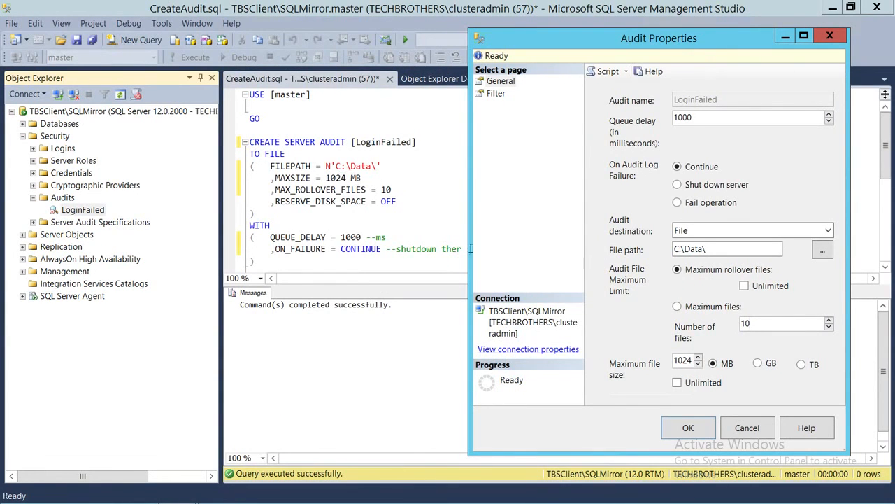
{"action": "left_click_drag", "start_coordinate": [712, 40], "coordinate": [477, 47]}
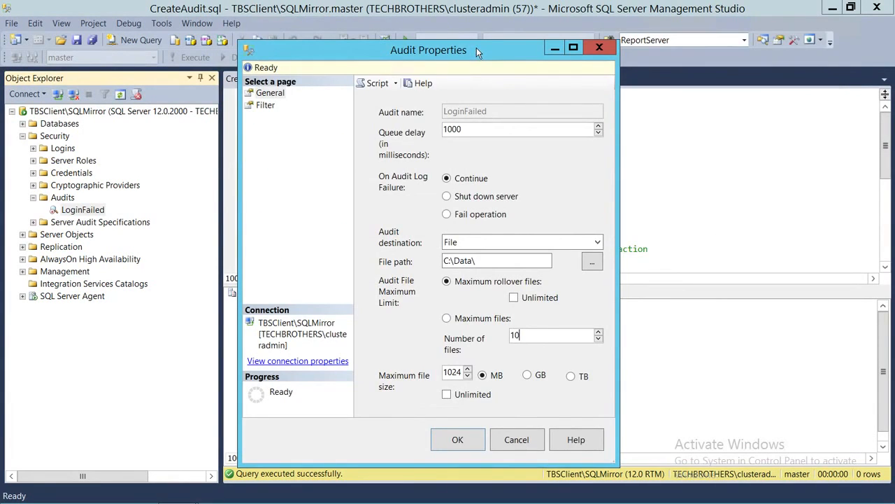
{"action": "left_click", "coordinate": [267, 105]}
{"action": "left_click", "coordinate": [270, 93]}
{"action": "left_click", "coordinate": [522, 442]}
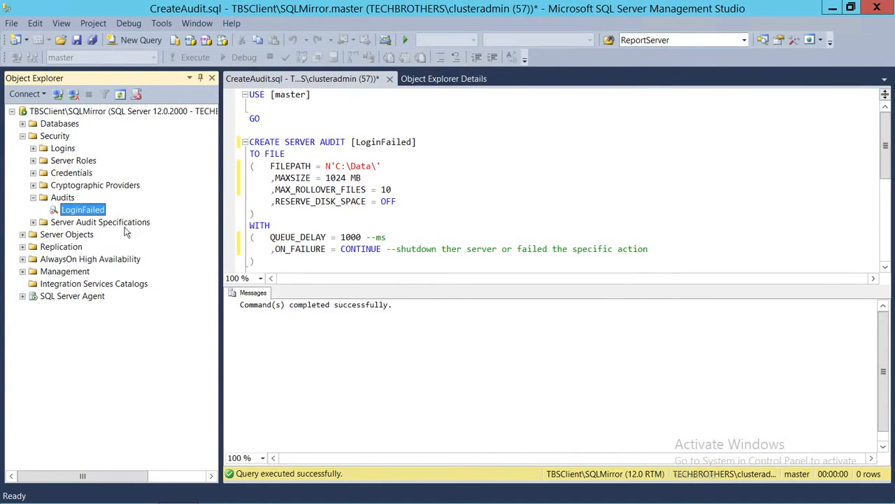
View the actions available for the LoginFailed audit without applying any, and look over the CREATE SERVER AUDIT script
{"action": "right_click", "coordinate": [98, 213]}
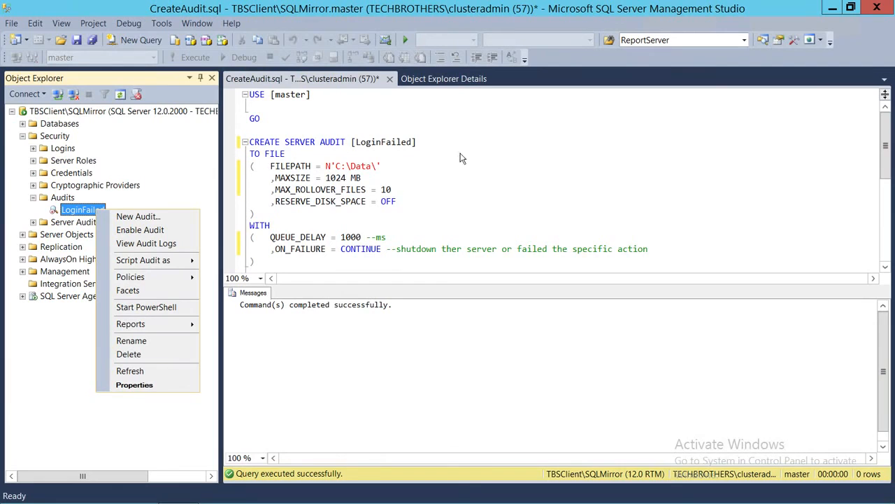
{"action": "left_click", "coordinate": [458, 214]}
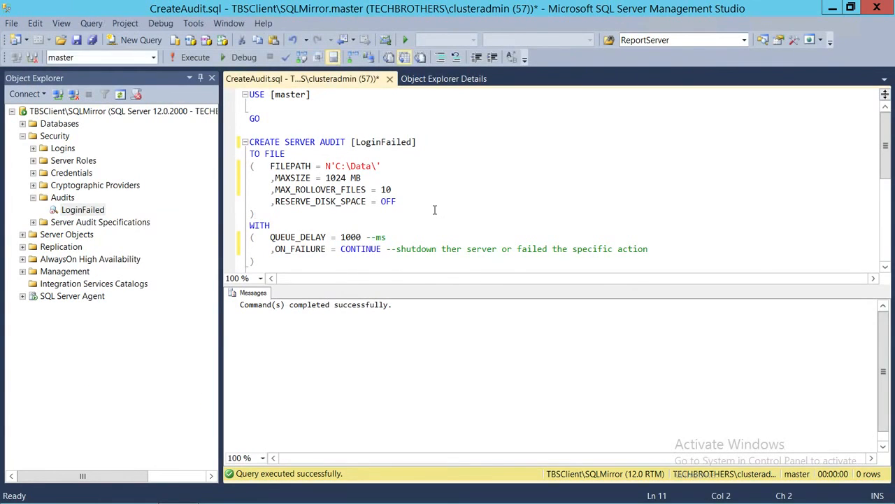
{"action": "scroll", "coordinate": [358, 148], "scroll_direction": "down", "scroll_amount": 3}
{"action": "scroll", "coordinate": [363, 147], "scroll_direction": "up", "scroll_amount": 3}
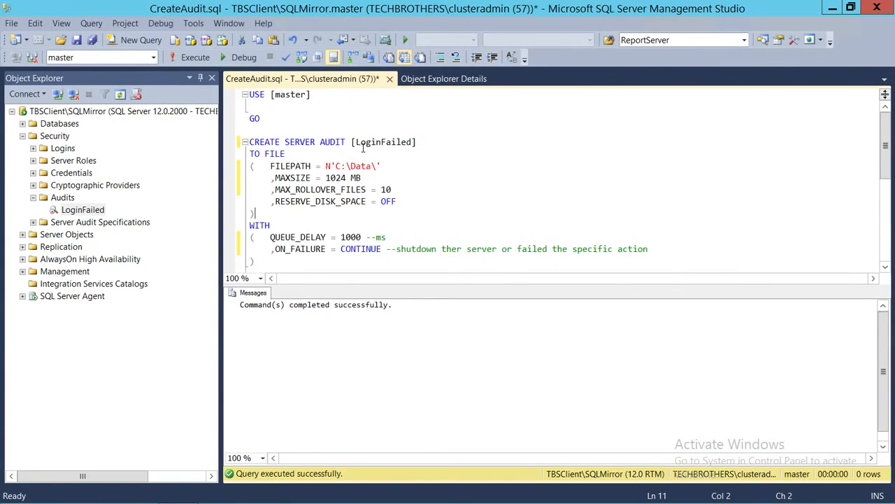